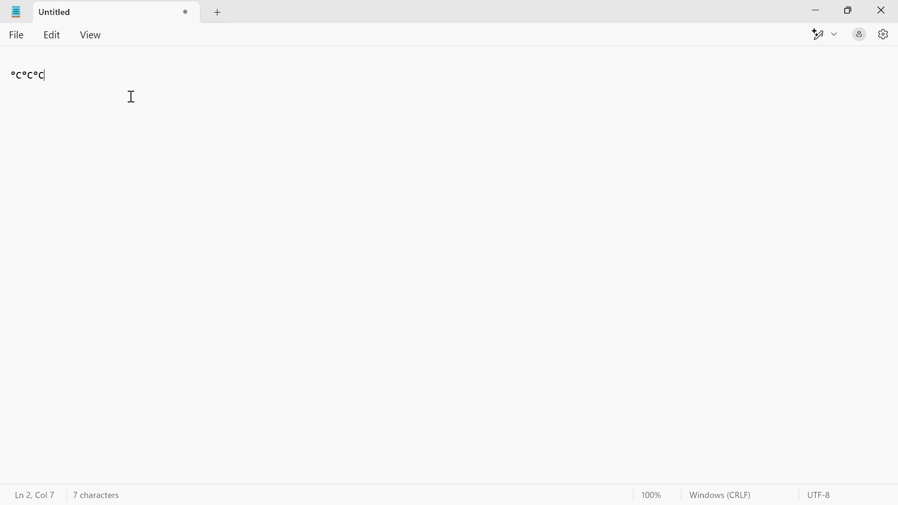
- Type three lines of °C symbols (°C°C°C, °C°C°C°C, °C°C°C) using Alt+0176 for the degree sign
key(Return)
key(Return)
text(°C°C°C°C)
key(Return)
key(Return)
key(alt)
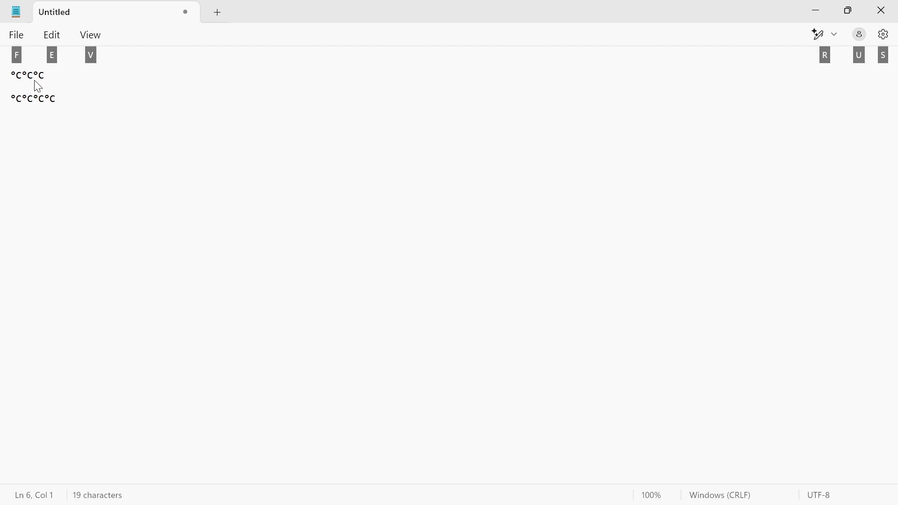
text(°C°C°C)
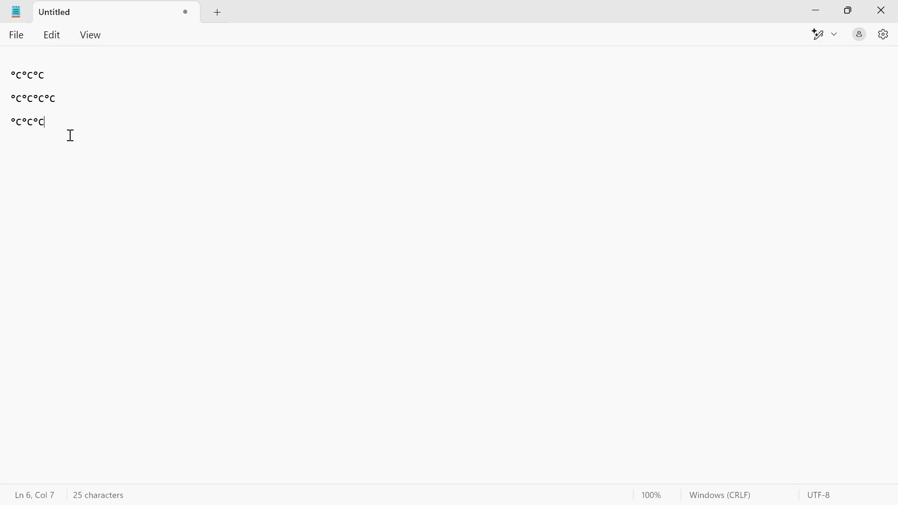
double_click(40, 125)
- Put the cursor at the end of the third °C line and add two blank lines
click(82, 120)
key(Return)
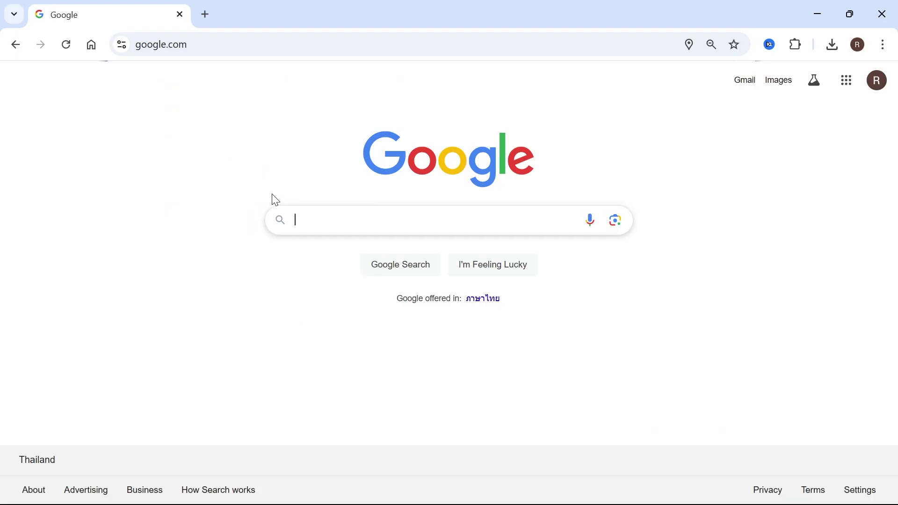
text(degree symbol)
- Search Google for 'degree symbol' and copy the ° sign from a result snippet
key(Return)
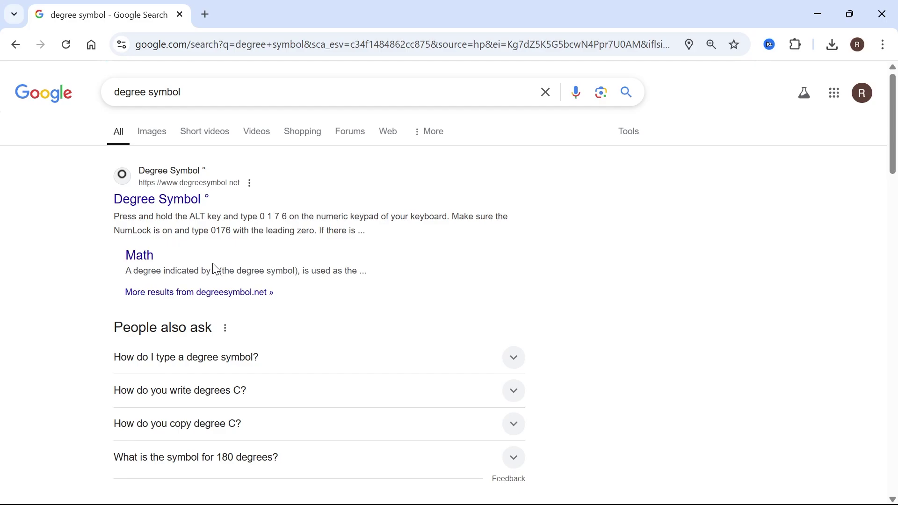
drag(219, 271, 212, 270)
right_click(215, 271)
click(239, 363)
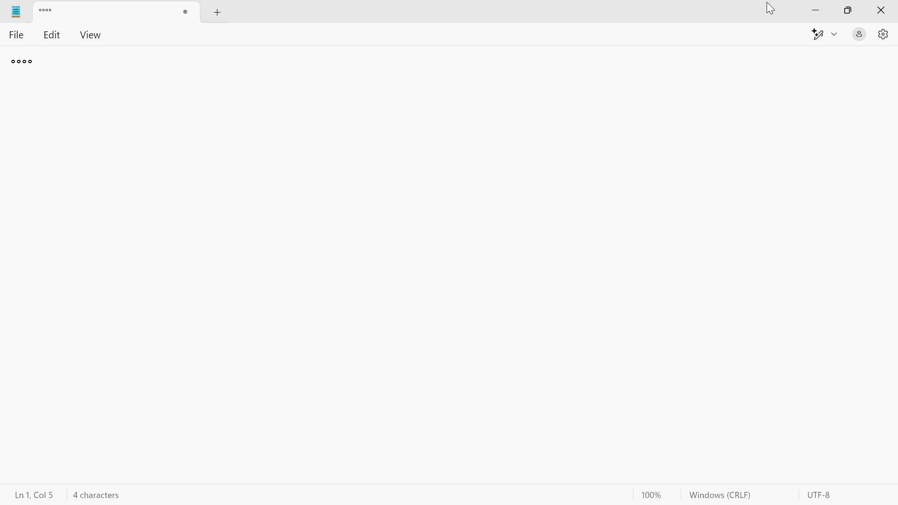
key(alt+Tab)
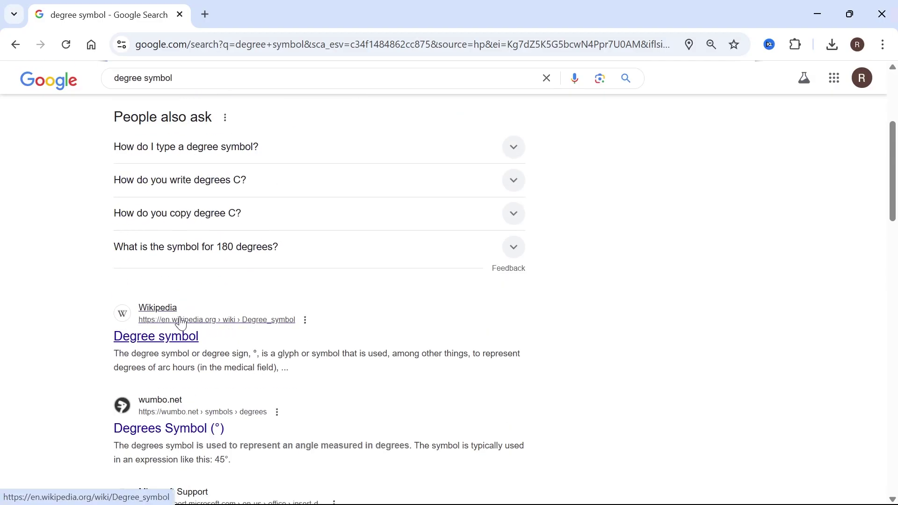